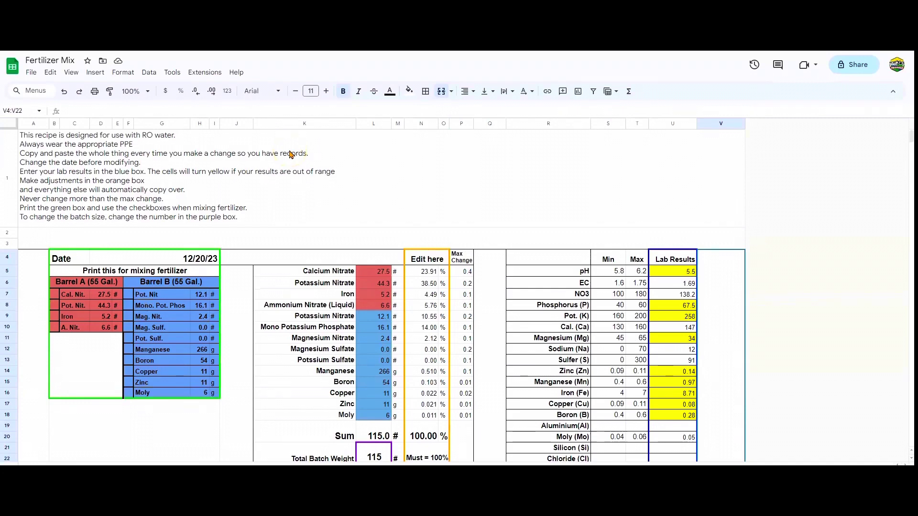
scroll(291, 154, down, 1)
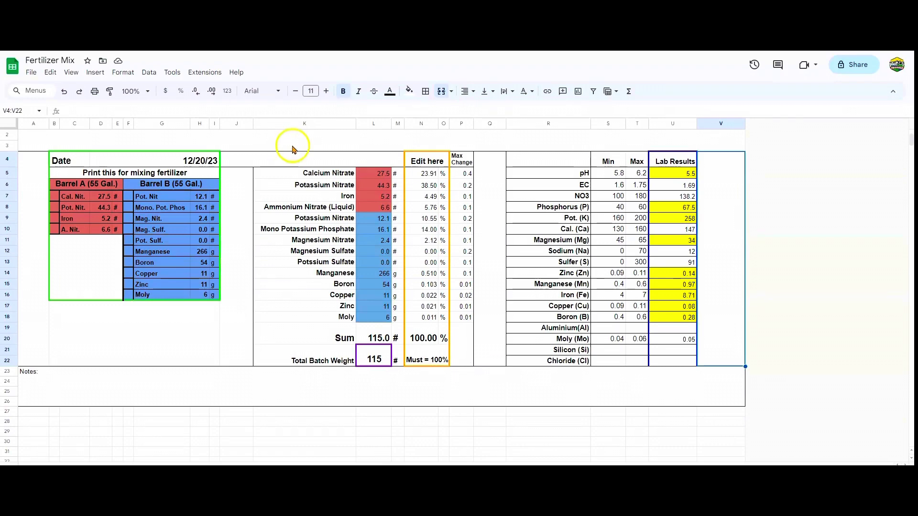
scroll(291, 154, up, 1)
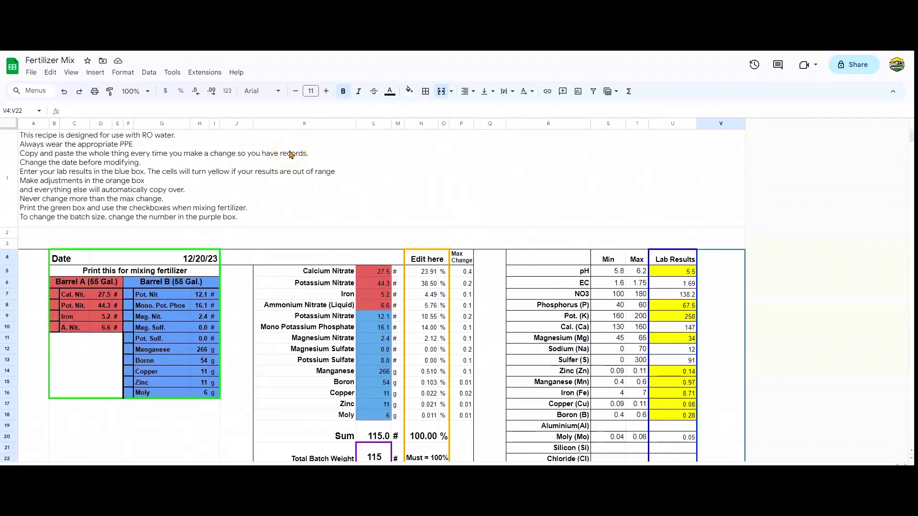
scroll(291, 154, down, 1)
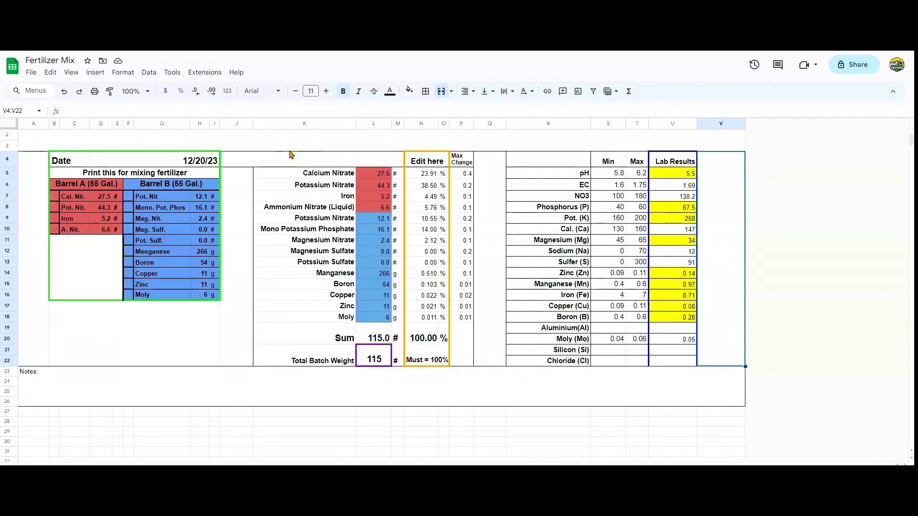
drag(293, 137, 314, 403)
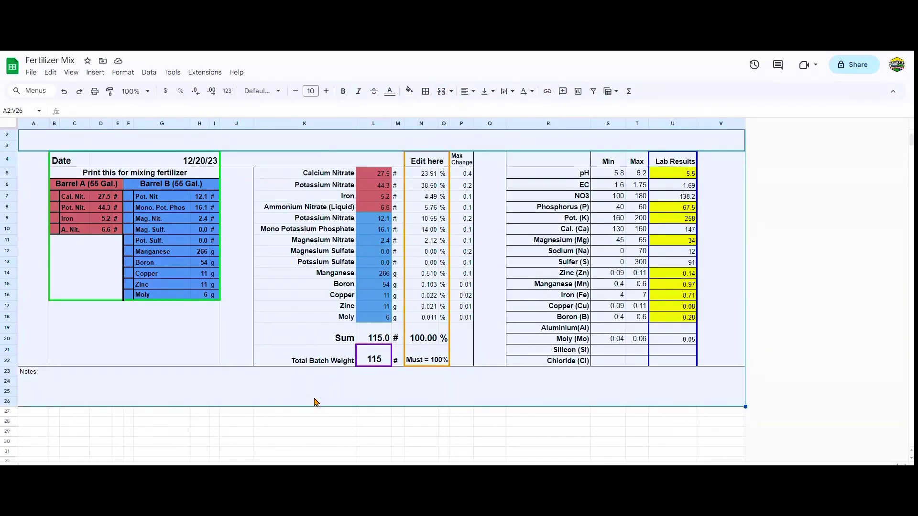
- Paste the copied recipe block (dated 12/20/23, 115 # batch) starting at row 27
click(38, 417)
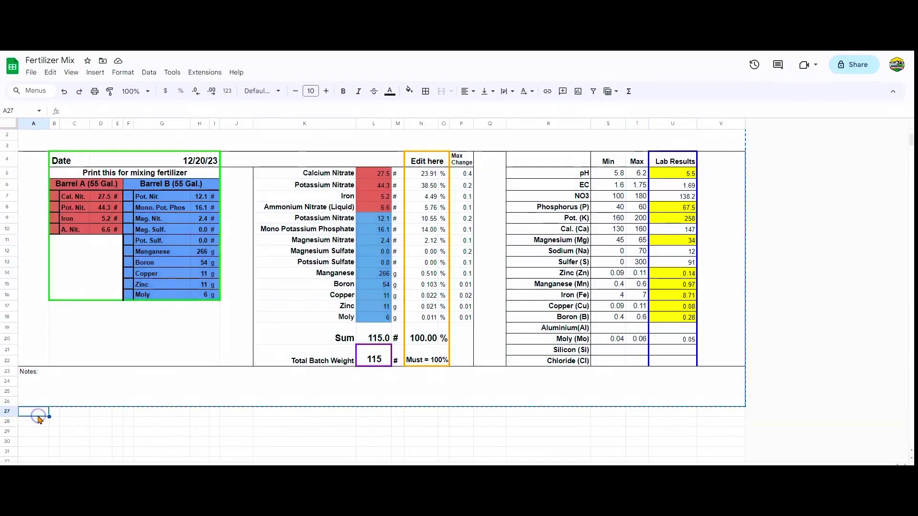
key(ctrl+v)
scroll(229, 400, down, 4)
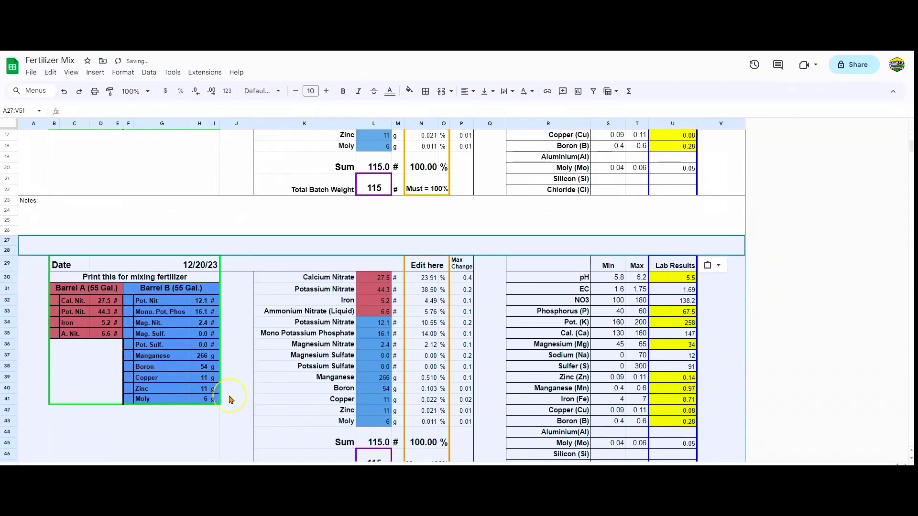
scroll(230, 400, down, 3)
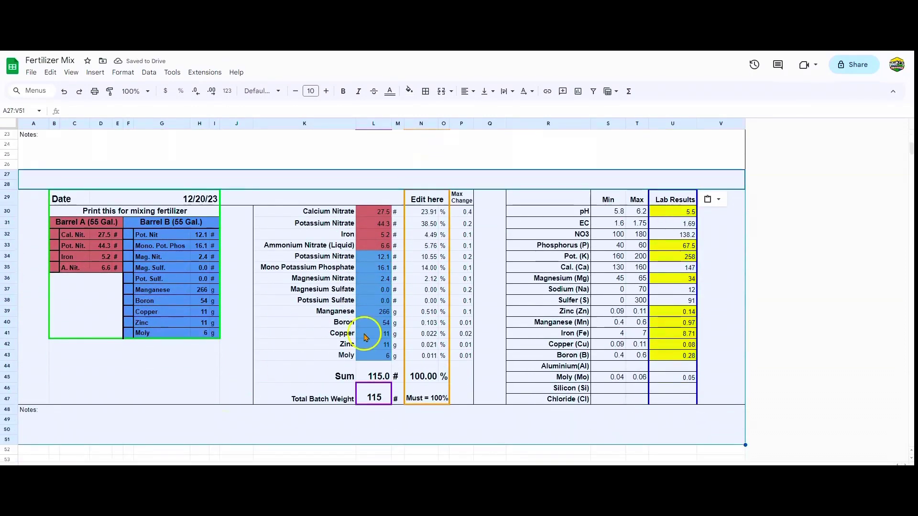
click(678, 211)
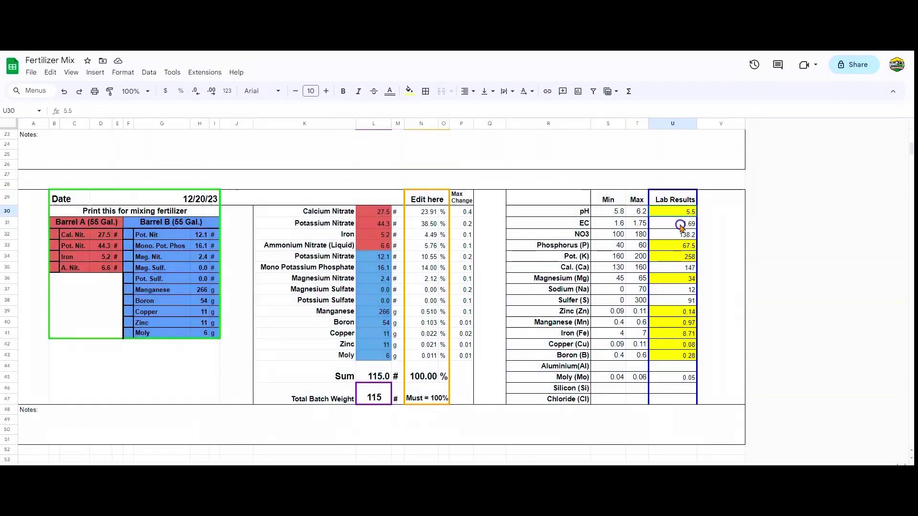
- Clear the copy's old Lab Results and paste the new readings into U30:U47
drag(681, 226, 684, 397)
key(Delete)
scroll(684, 396, down, 1)
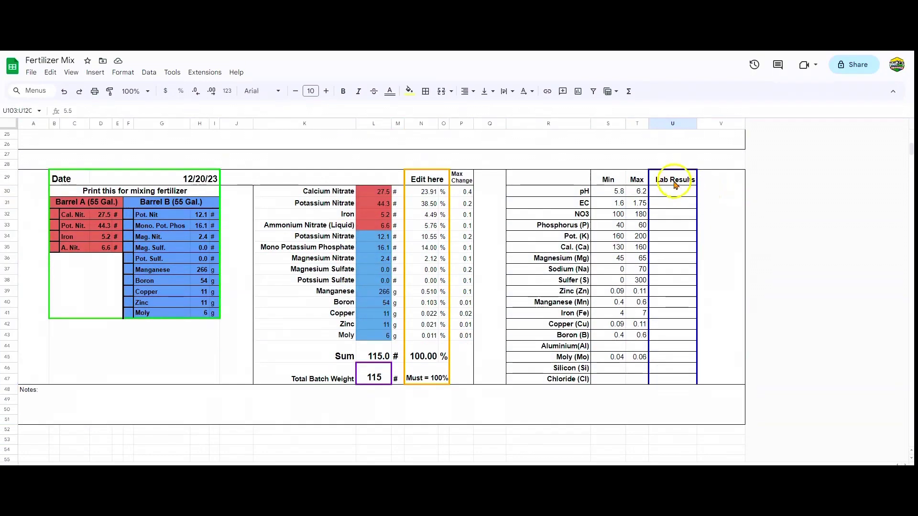
drag(674, 192, 677, 375)
key(ctrl+v)
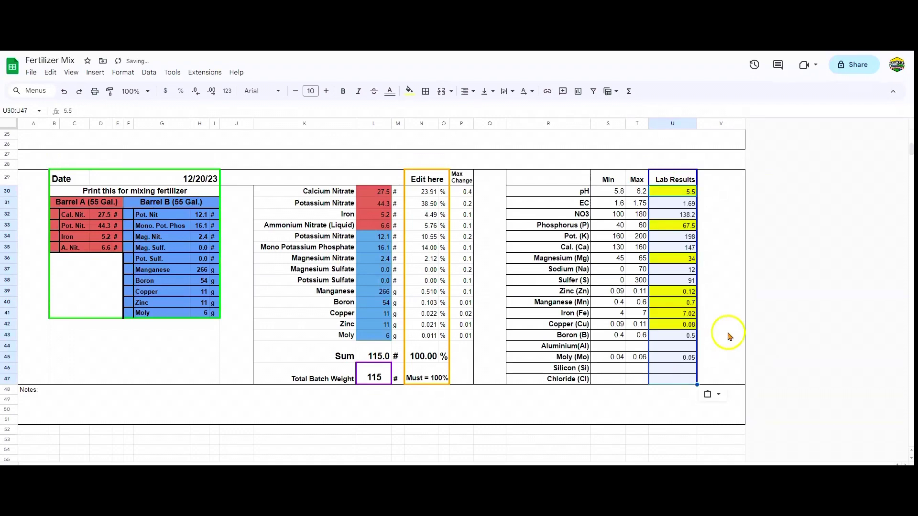
- Review the new Lab Results column, then select the Phosphorus row from label to result
click(820, 306)
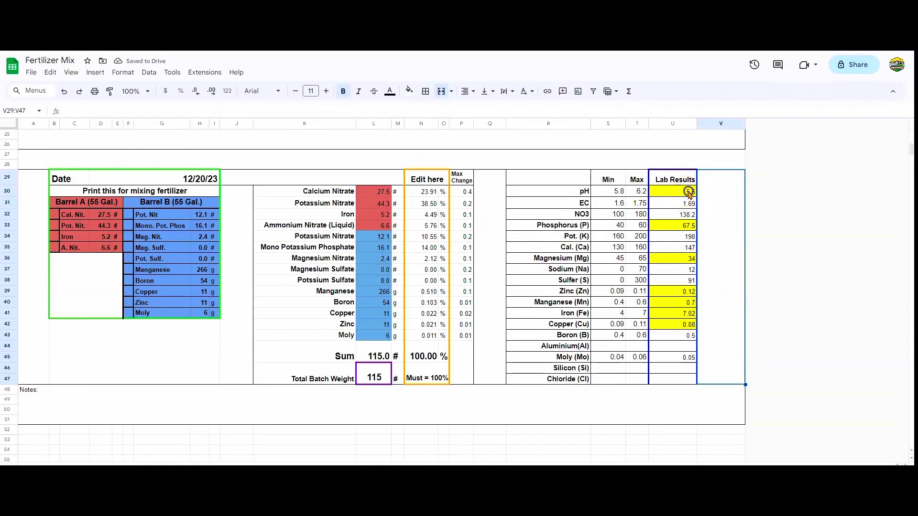
drag(688, 191, 689, 380)
click(676, 439)
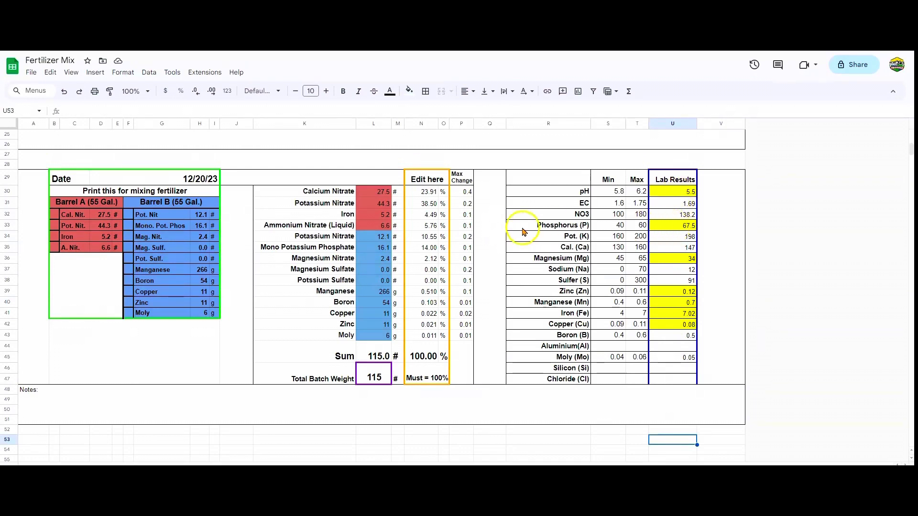
drag(534, 230, 676, 229)
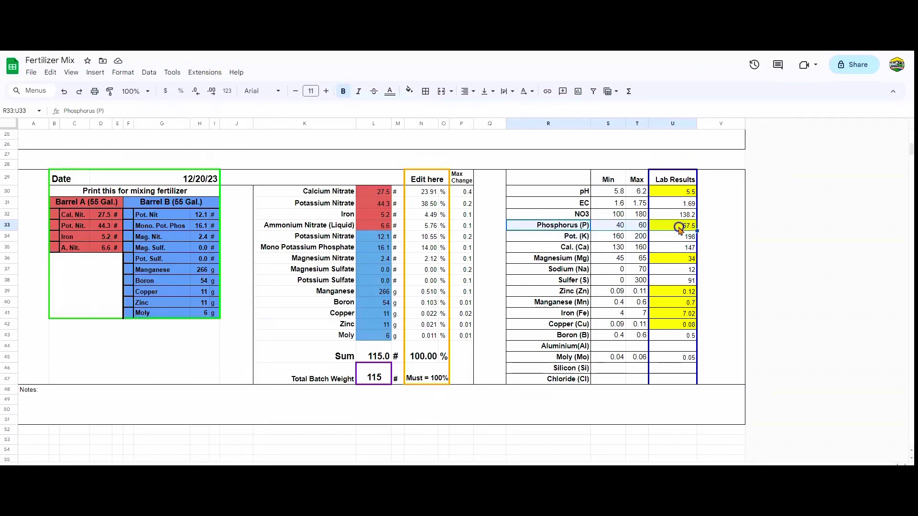
- Change Mono Potassium Phosphate to 13.90%, within its 0.1 maximum change
click(680, 228)
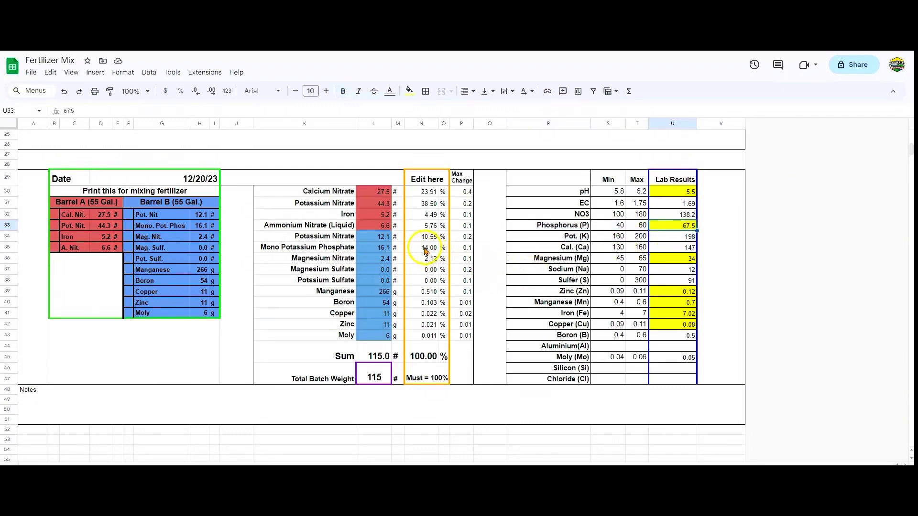
click(332, 249)
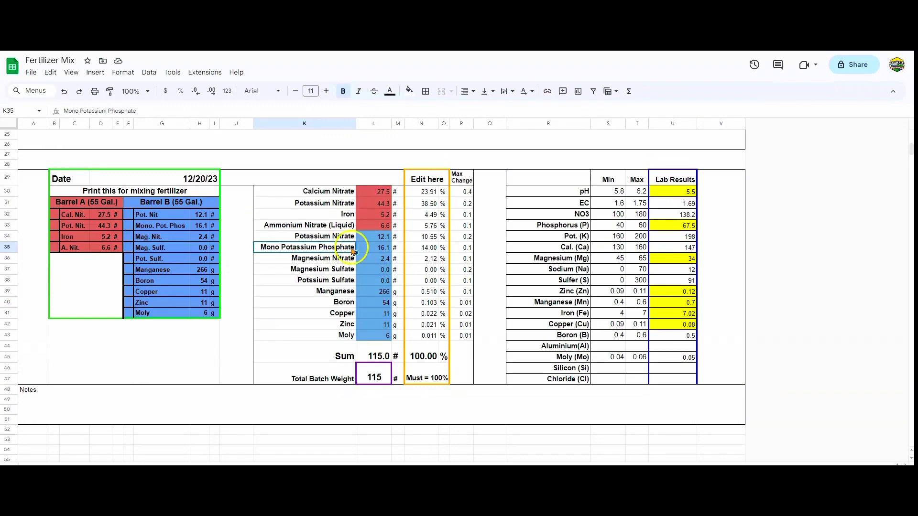
click(426, 248)
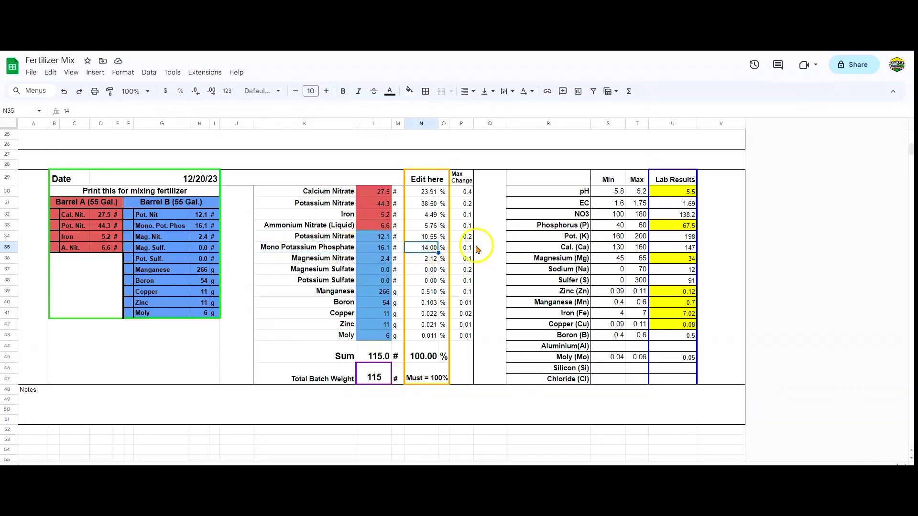
click(467, 249)
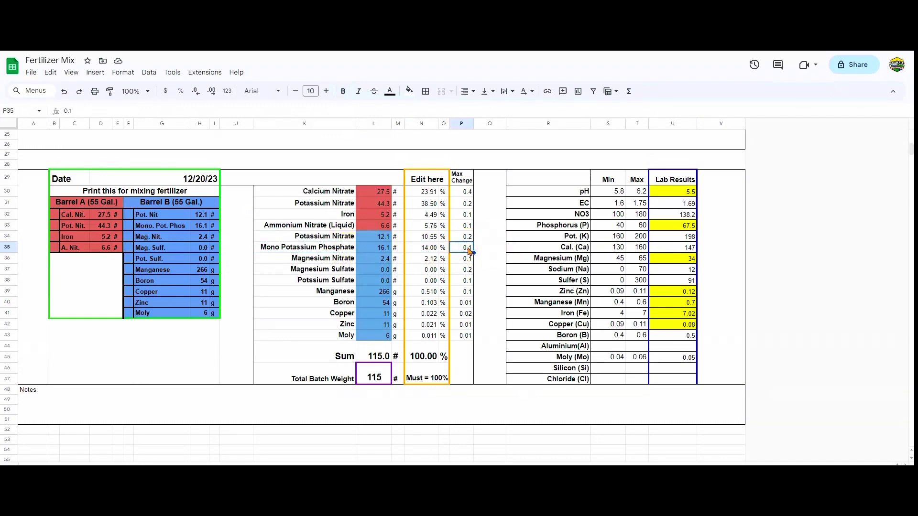
click(432, 249)
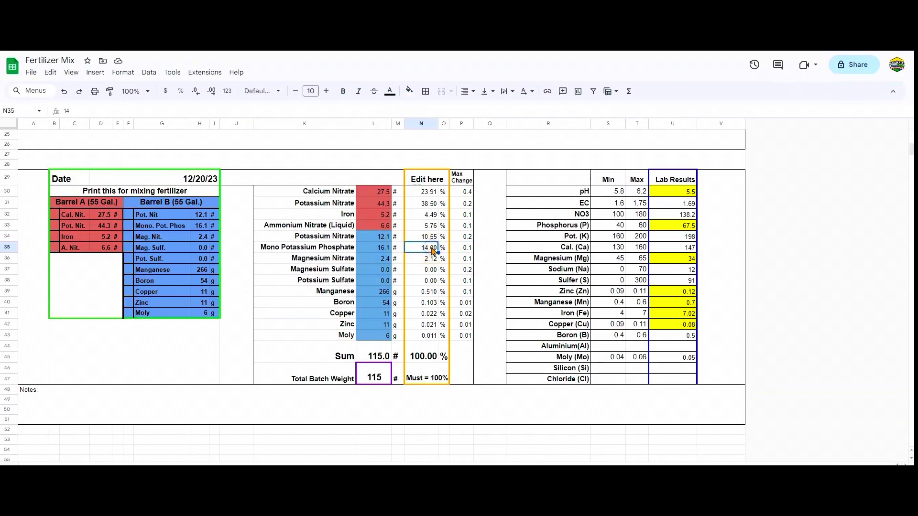
text(13.9)
key(Return)
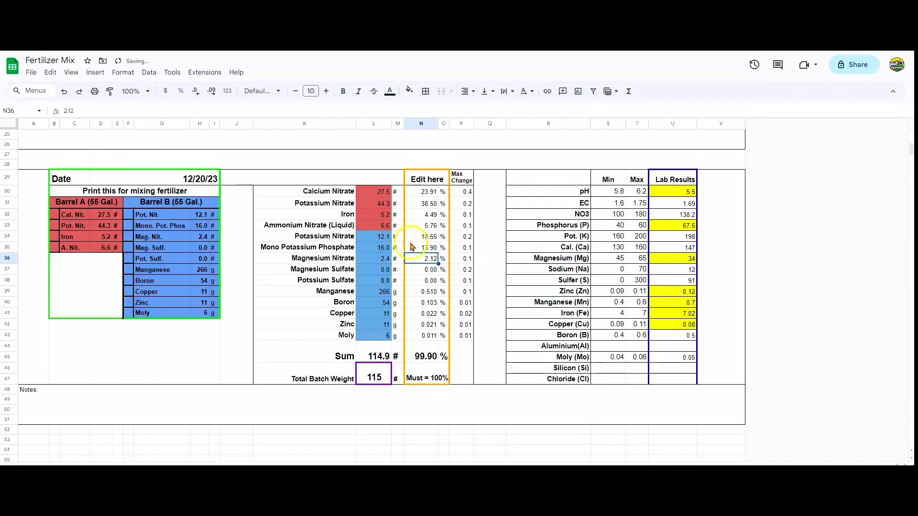
click(200, 228)
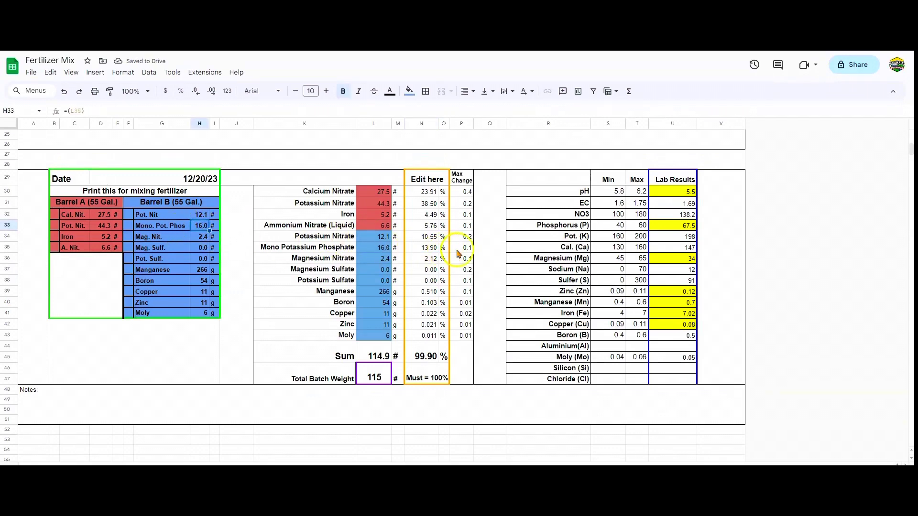
- Compare the new block's Manganese result and percentage against the earlier block's Manganese row
click(664, 305)
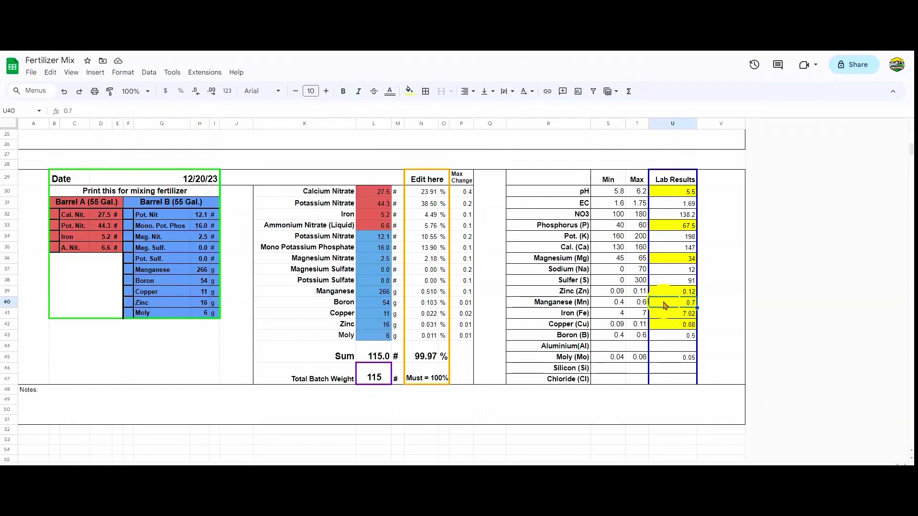
scroll(665, 315, up, 5)
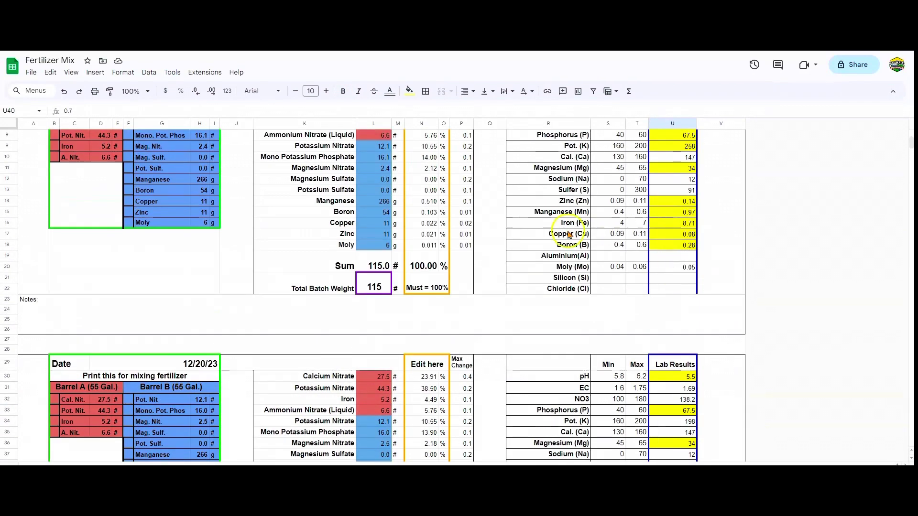
scroll(502, 225, down, 3)
scroll(521, 232, up, 3)
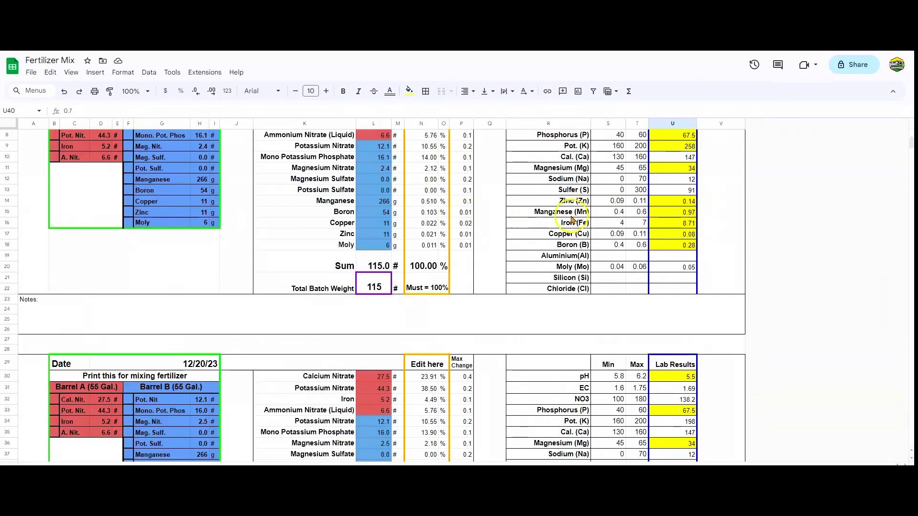
click(559, 212)
drag(380, 201, 442, 201)
scroll(545, 266, down, 5)
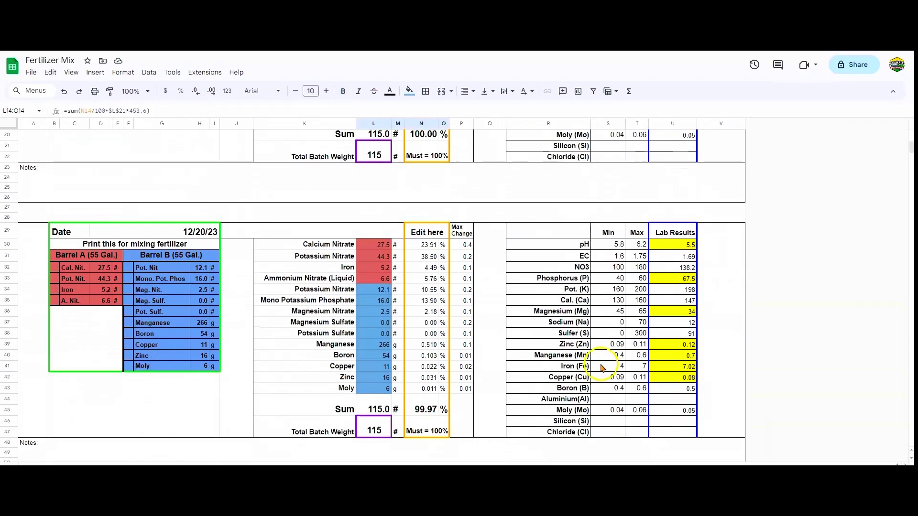
click(427, 296)
scroll(598, 325, up, 5)
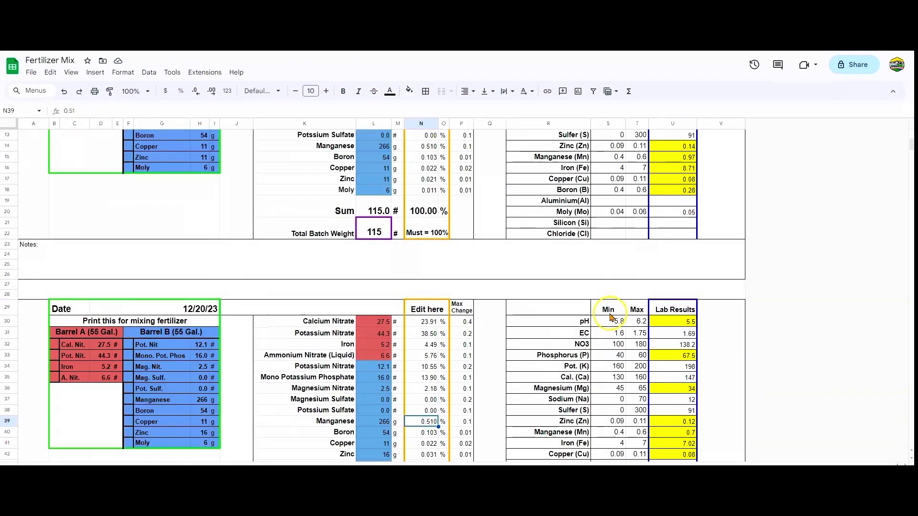
scroll(612, 327, down, 5)
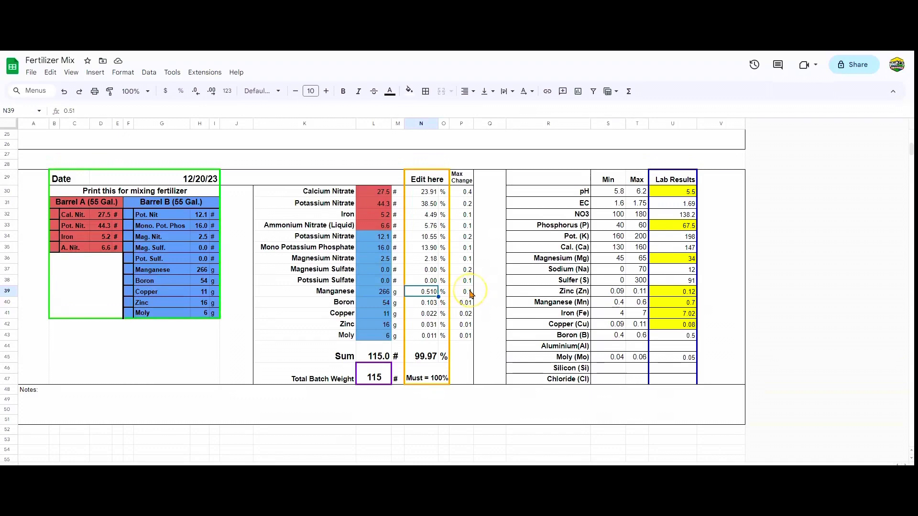
- Set Calcium Nitrate to 23.97% so the percentages sum to 100.00%
click(429, 193)
text(23)
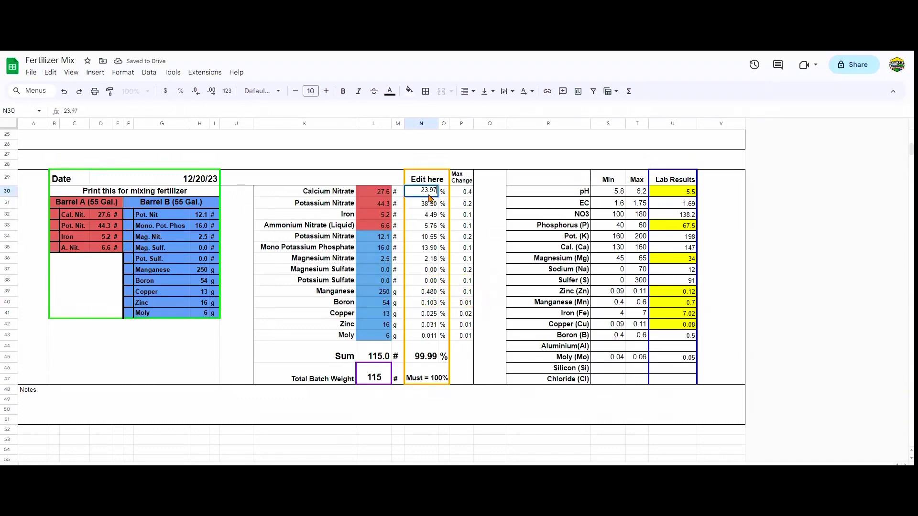
key(Return)
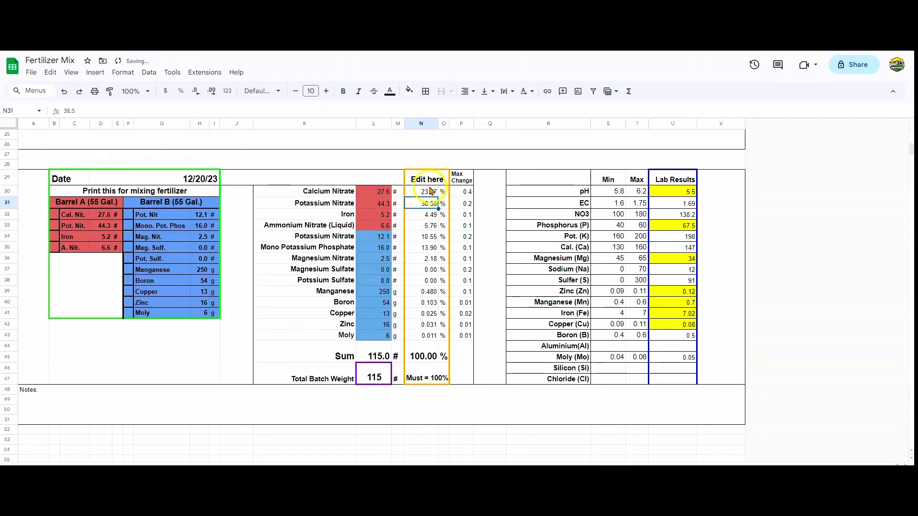
click(426, 362)
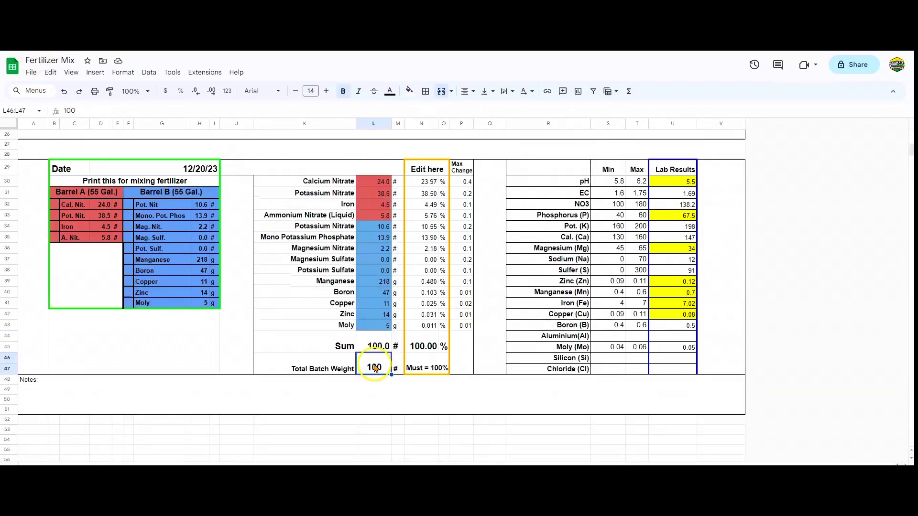
click(375, 368)
text(115)
key(Return)
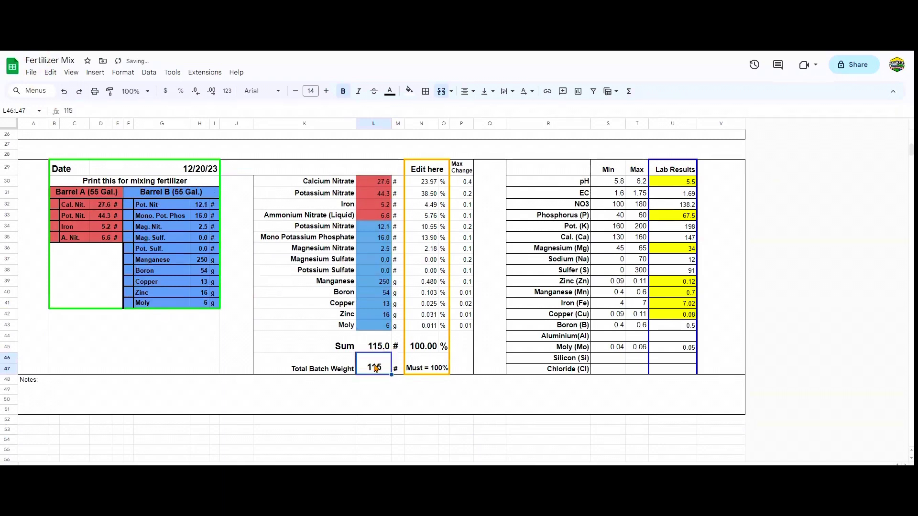
click(374, 430)
click(374, 368)
key(ctrl+z)
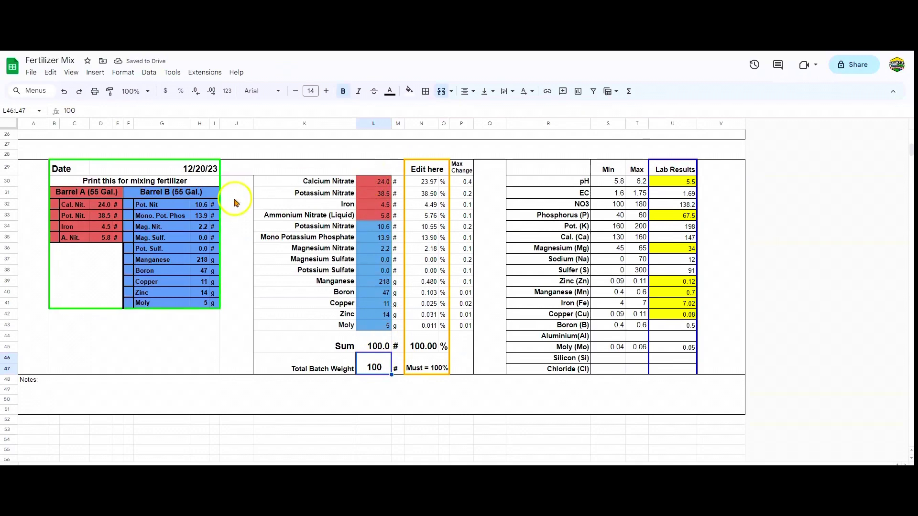
text(150)
key(Return)
click(376, 362)
text(115)
key(Return)
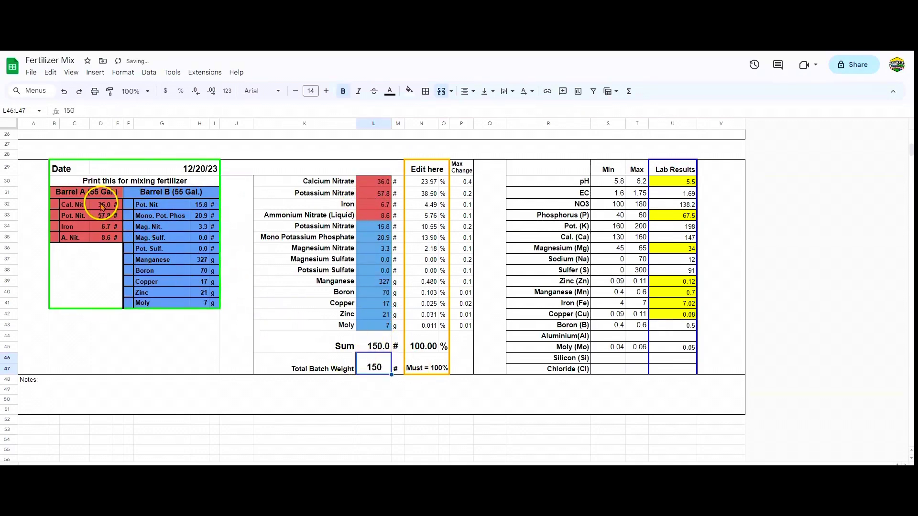
click(375, 365)
scroll(117, 178, up, 1)
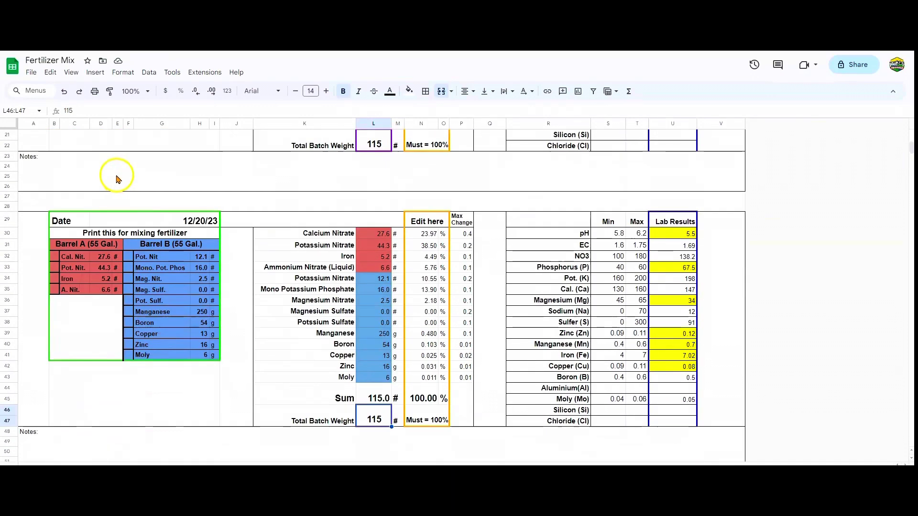
drag(71, 195, 193, 324)
- Set printing to only the selected mixing box cells B29:I41 and continue to the printer dialog
key(ctrl+p)
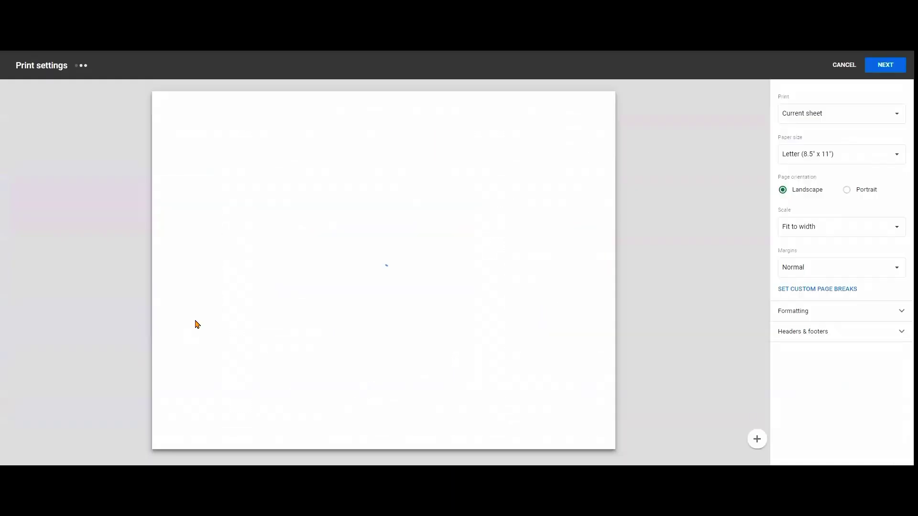
click(834, 111)
click(832, 143)
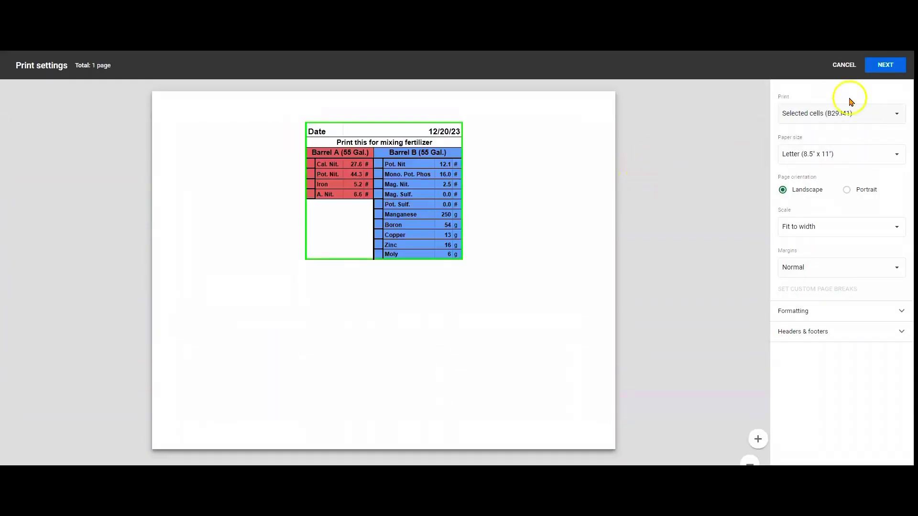
click(884, 65)
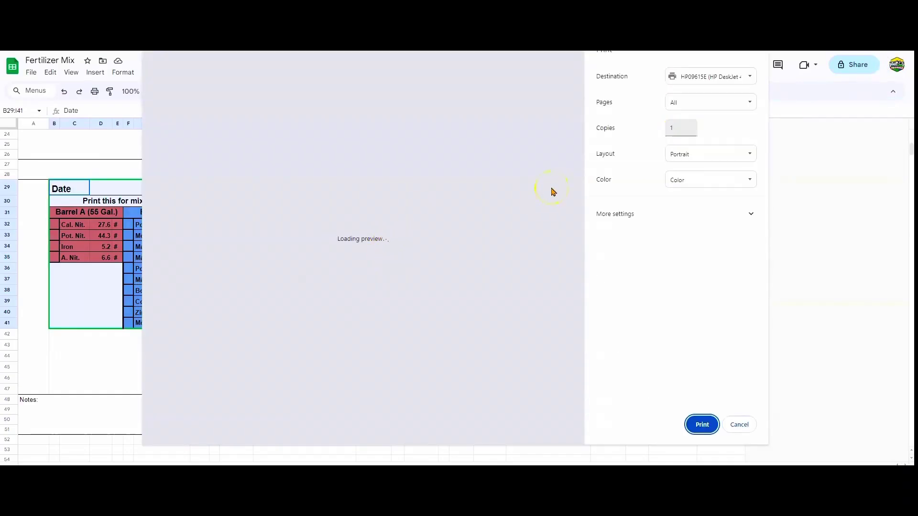